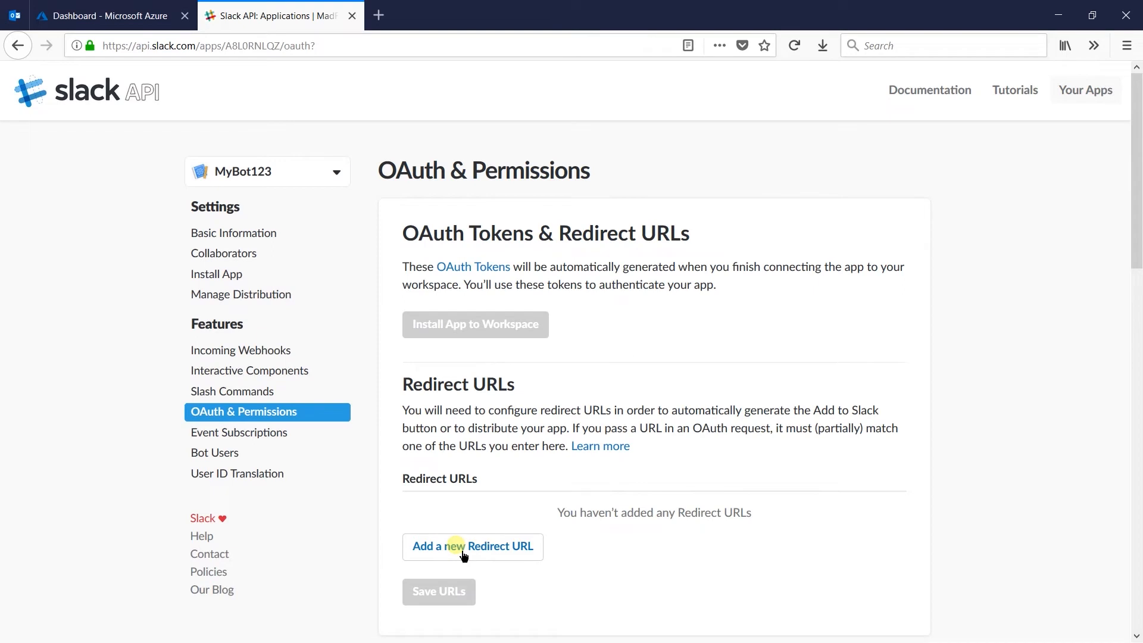
left_click(464, 554)
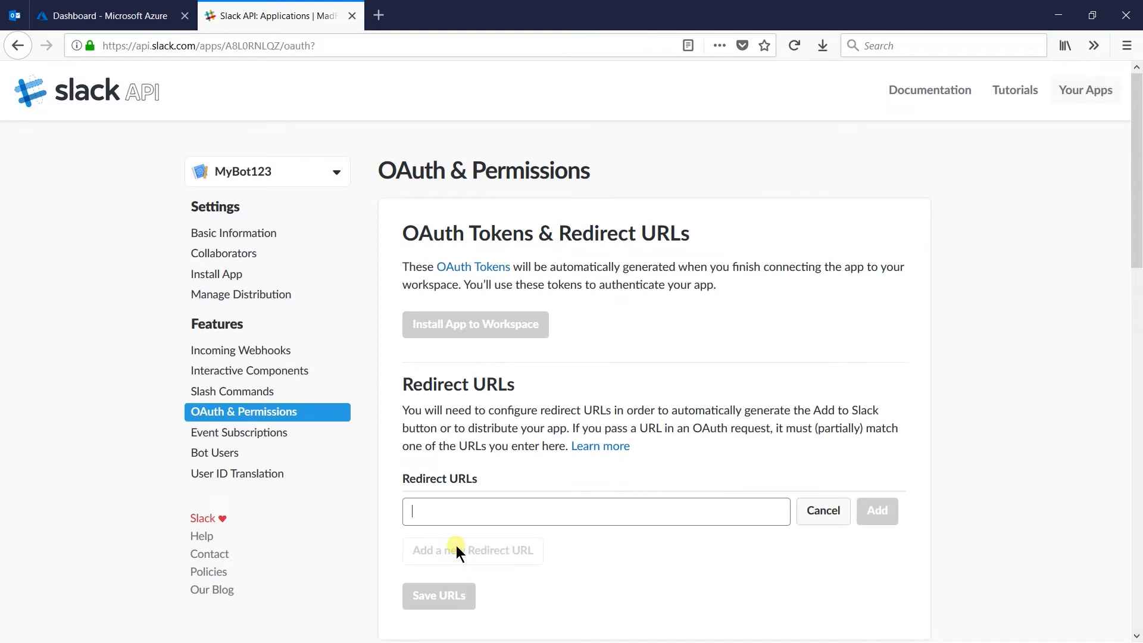
left_click(607, 511)
type("https://slack.botframework.com")
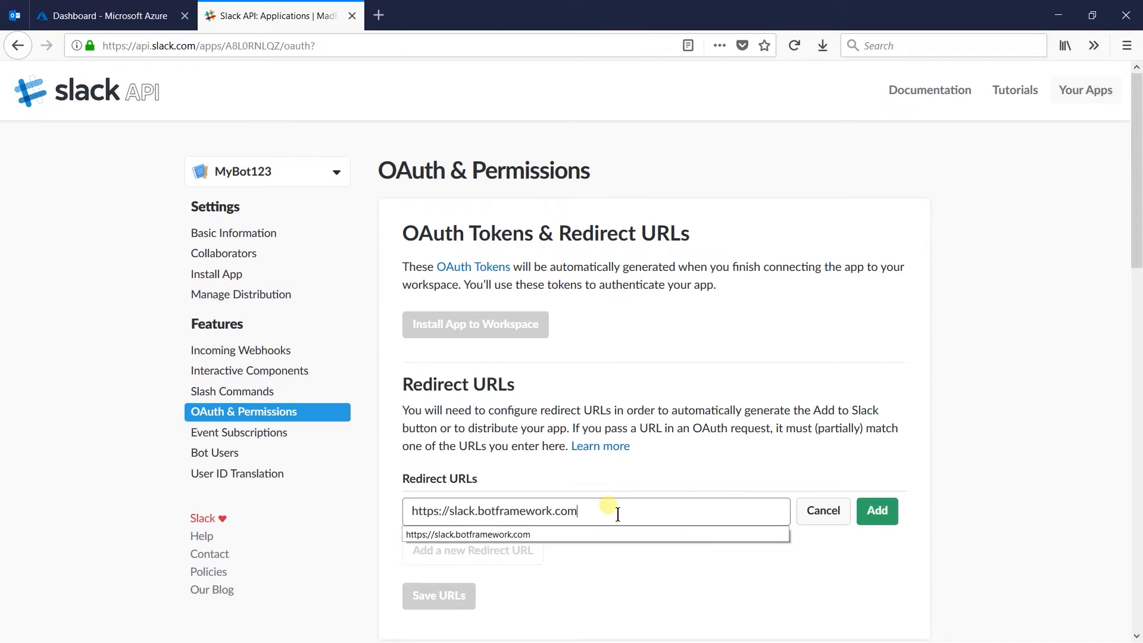
left_click(876, 510)
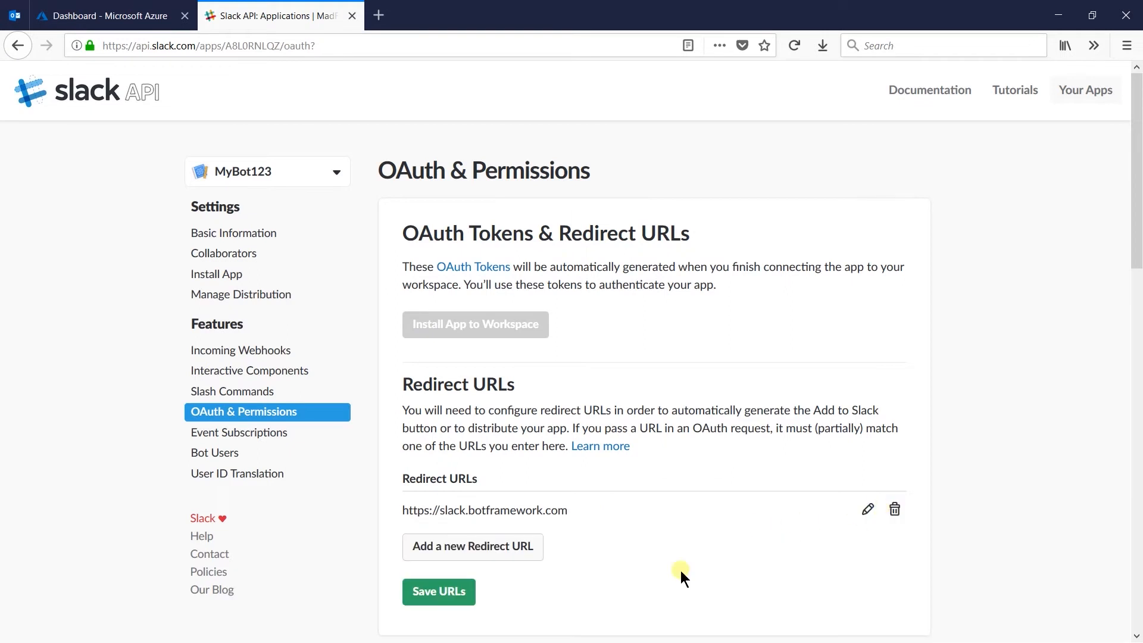
left_click(469, 582)
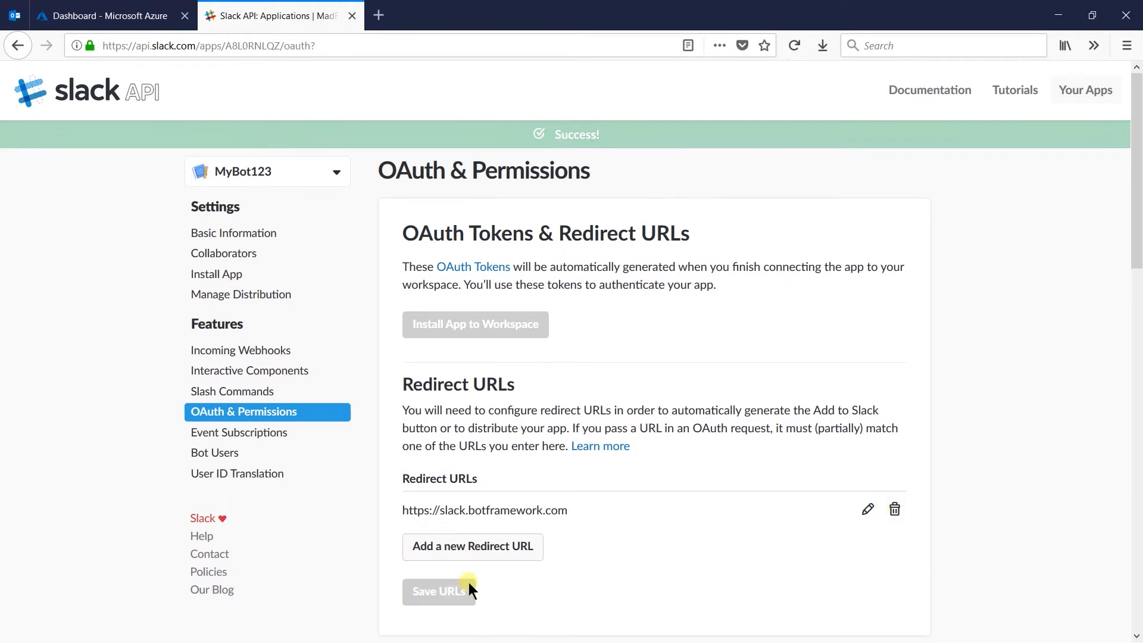
Add a bot user to the app with the option to always show the bot as online enabled.
left_click(329, 455)
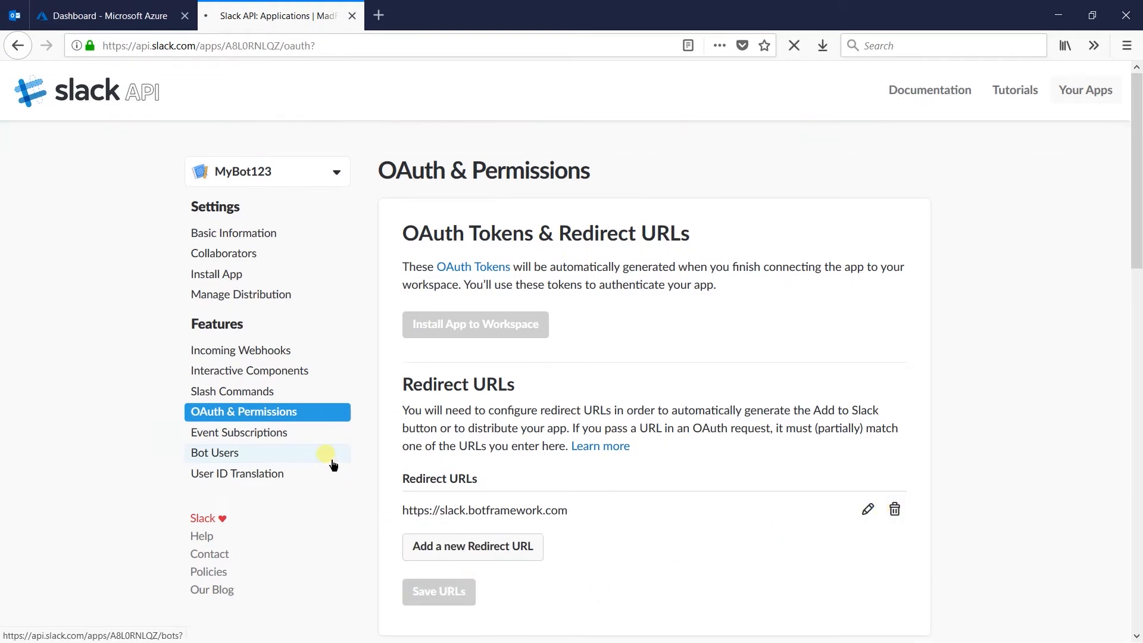
left_click(455, 292)
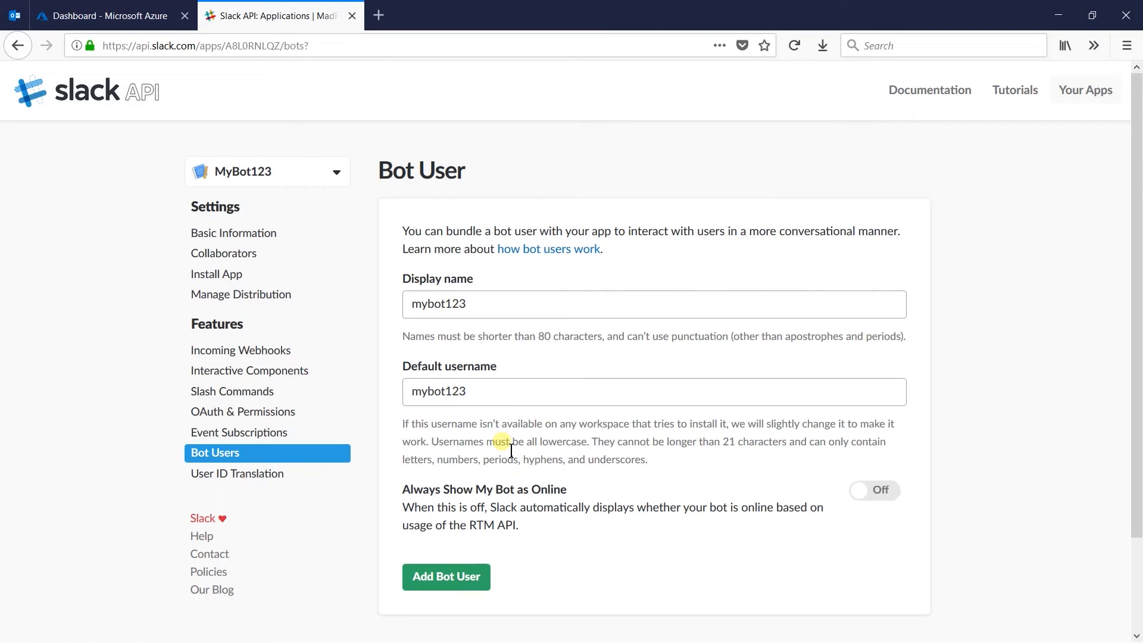
left_click(895, 497)
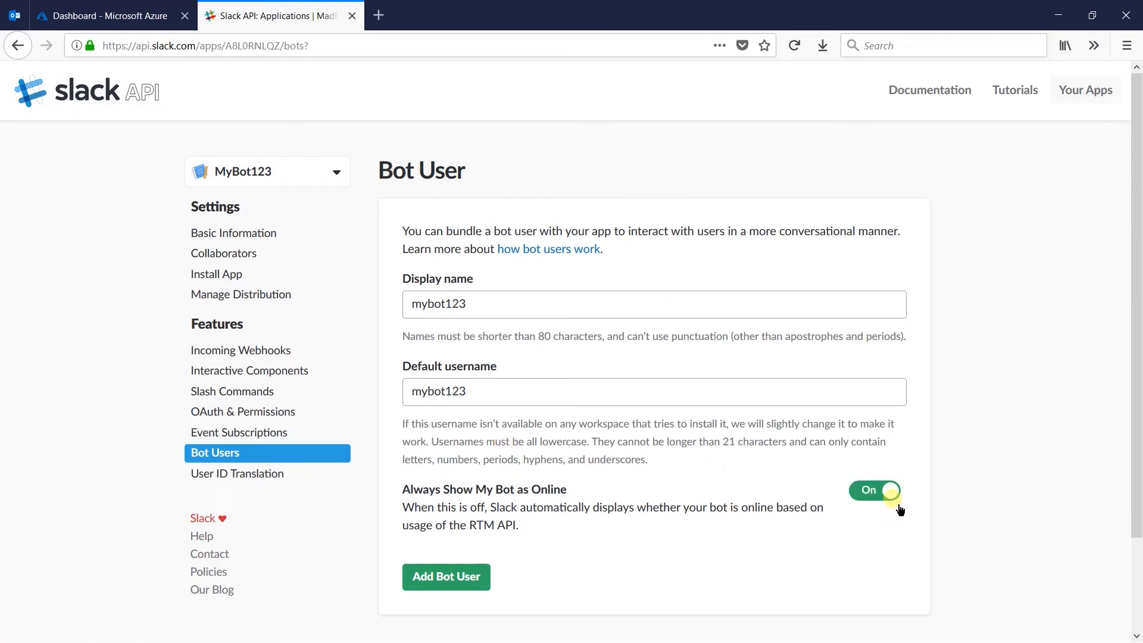
double_click(863, 401)
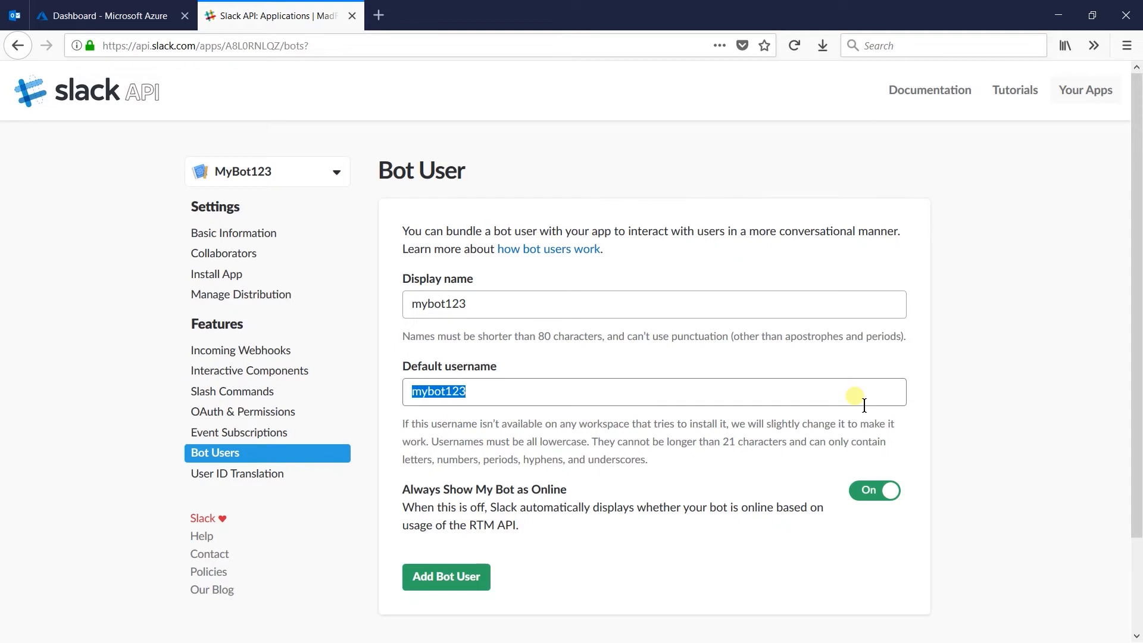
left_click(470, 575)
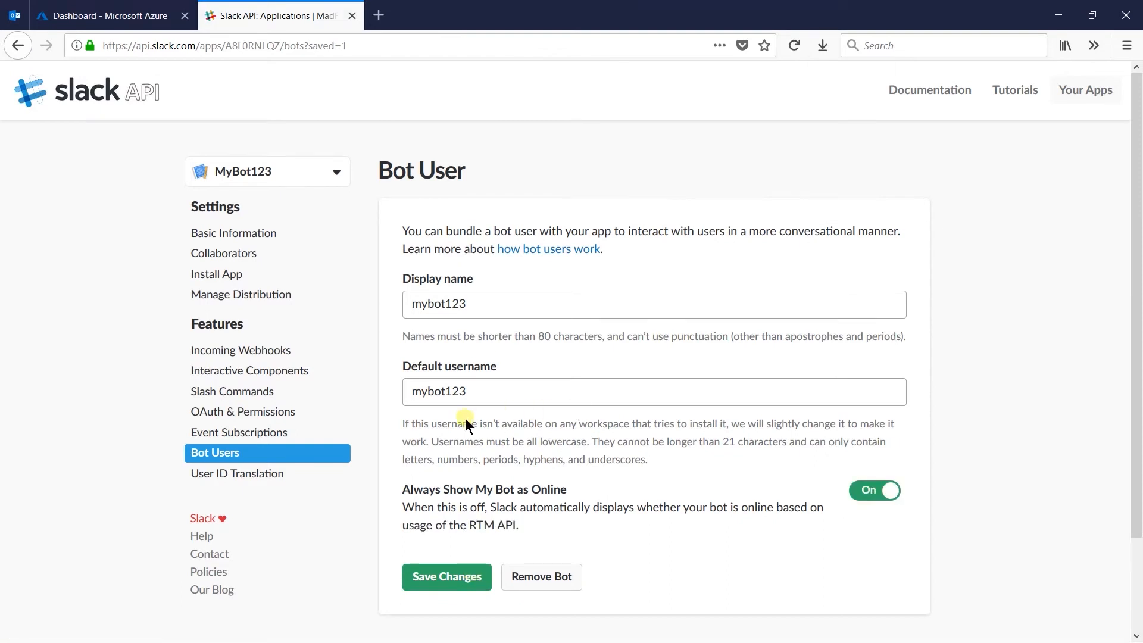
left_click(340, 441)
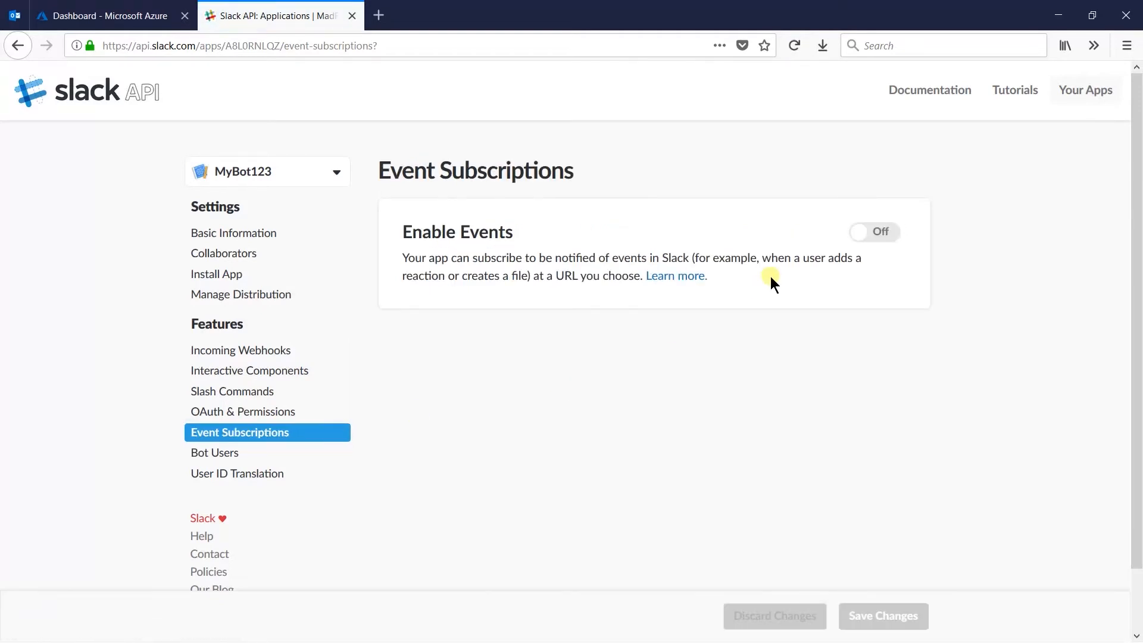
left_click(903, 235)
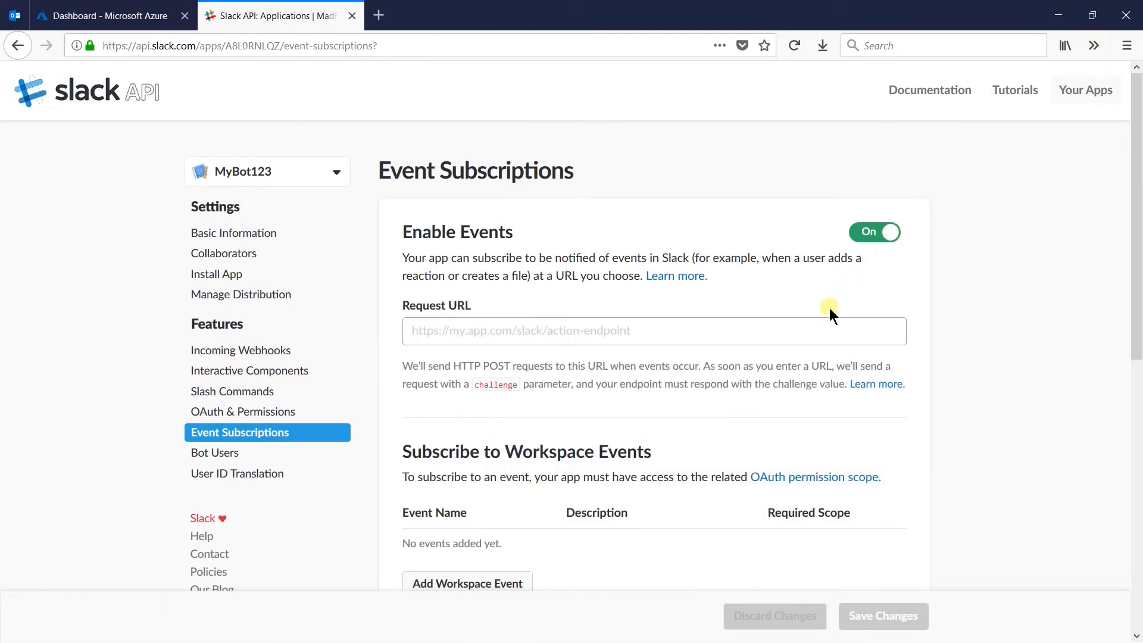
left_click(827, 335)
type("https://slack.botframework.com/api/Events/mybot123")
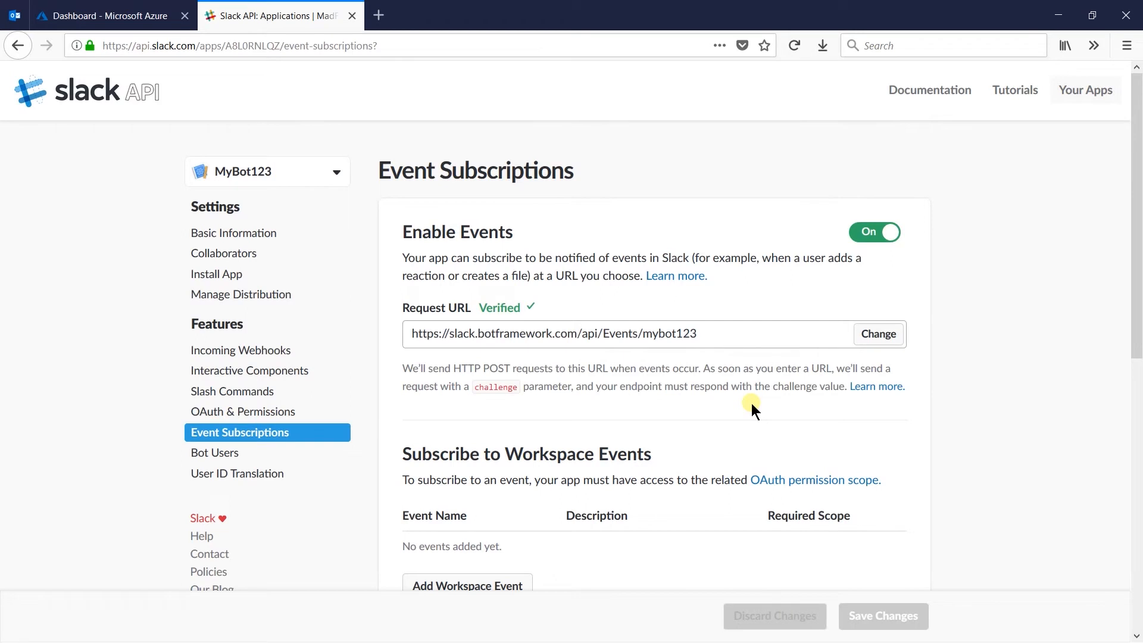
Subscribe the bot to the message.im, message.groups and message.channels events and save the changes.
scroll(751, 403, "down", 5)
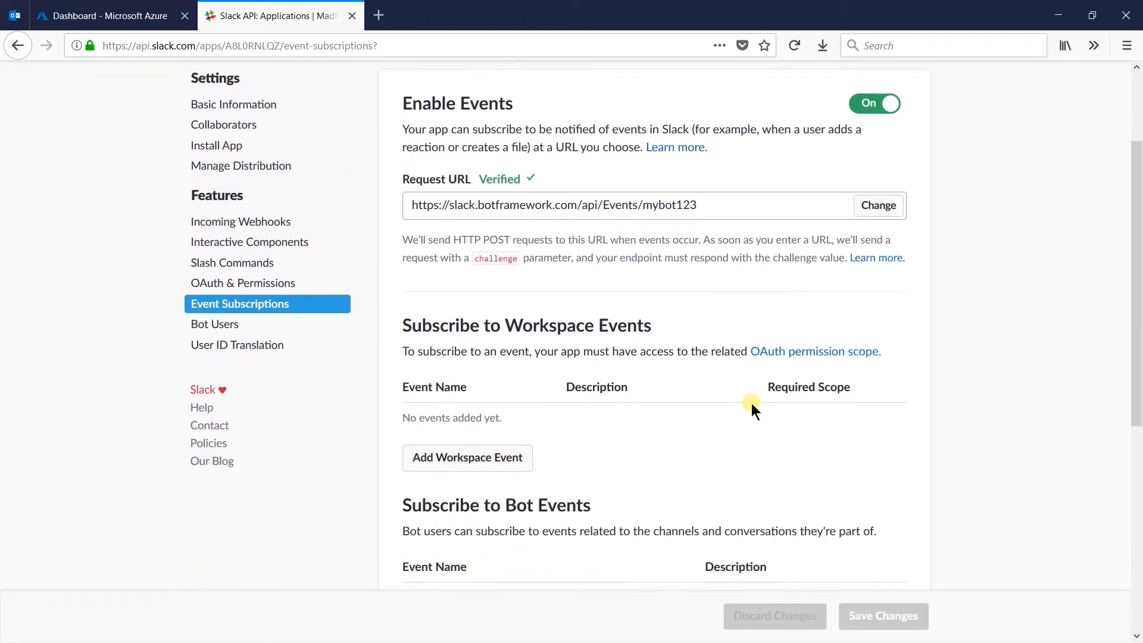
left_click(499, 487)
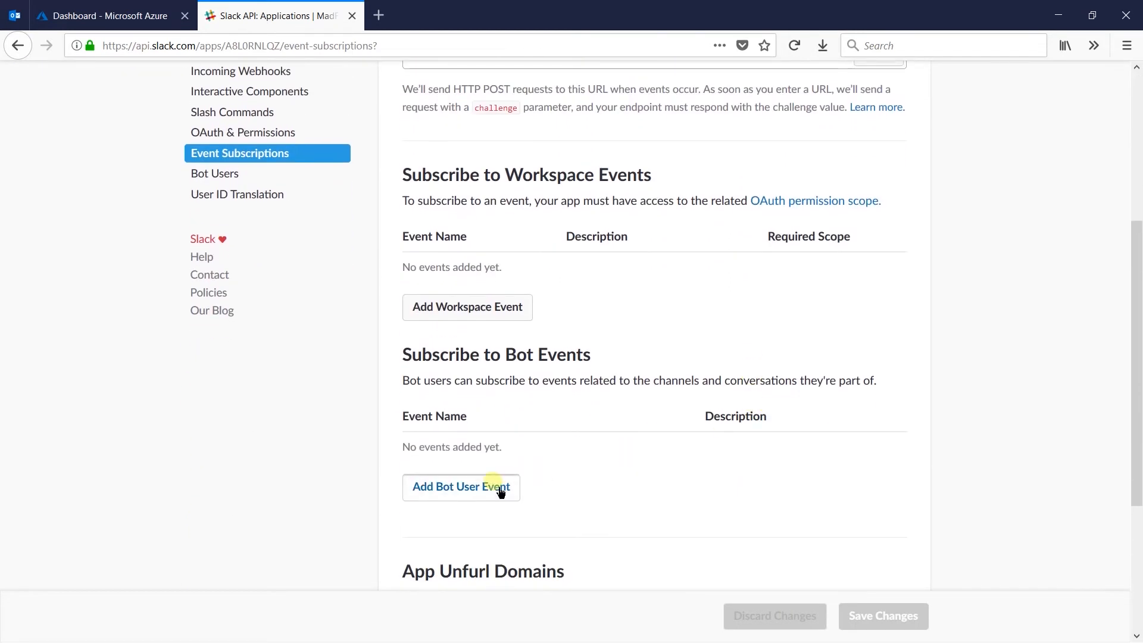
scroll(498, 488, "down", 3)
type("messa")
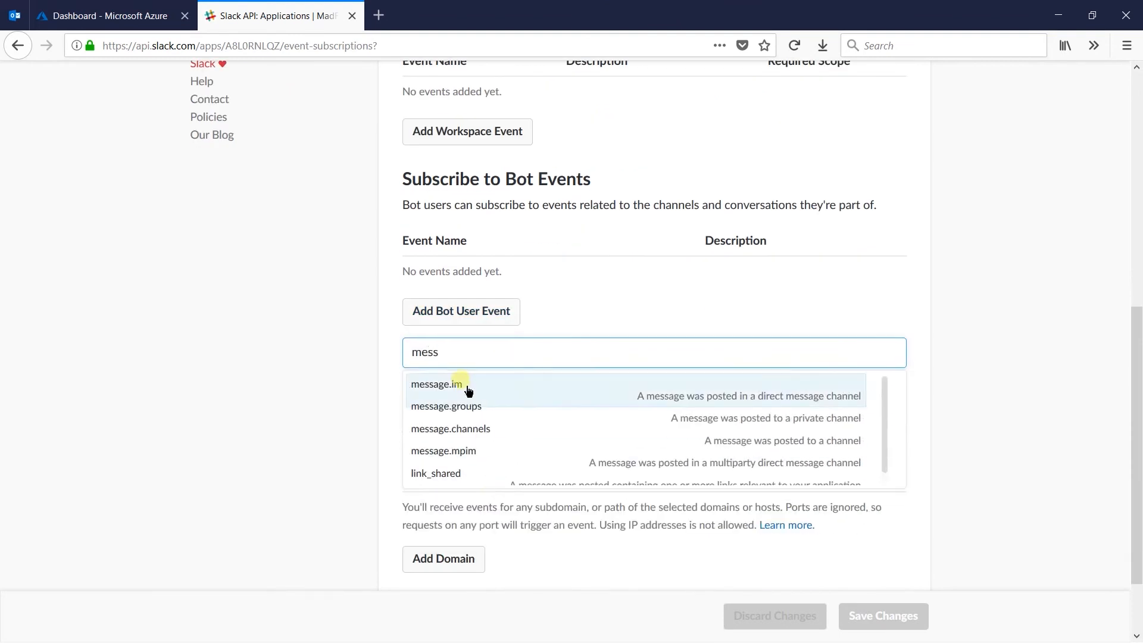
left_click(462, 380)
type("mes")
left_click(469, 421)
type("mess")
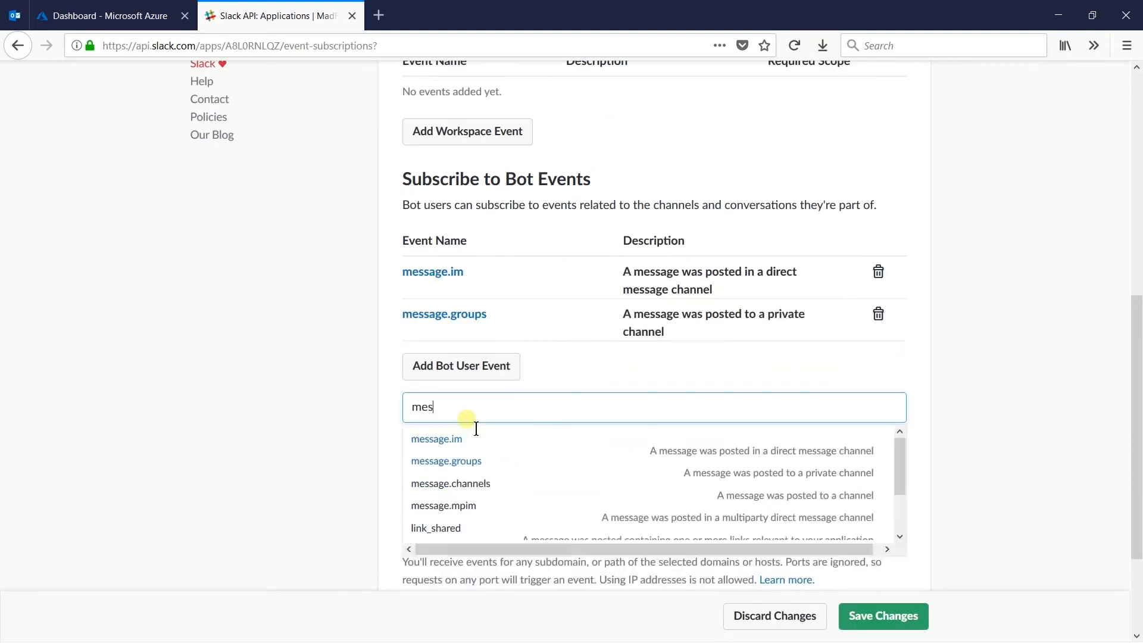
left_click(417, 482)
scroll(277, 463, "down", 3)
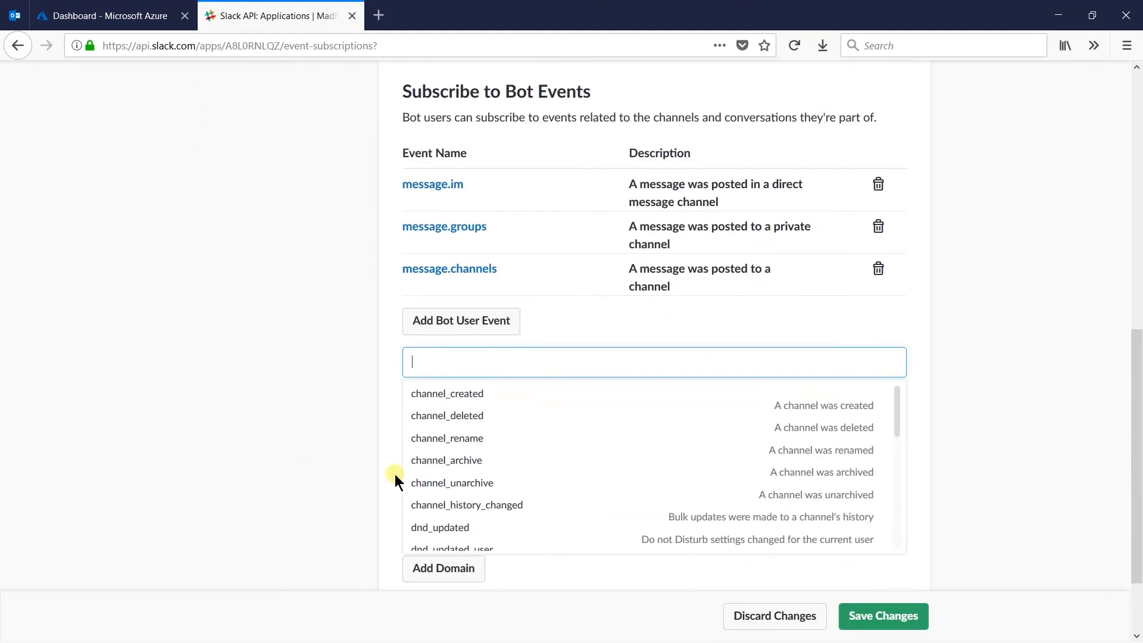
left_click(872, 624)
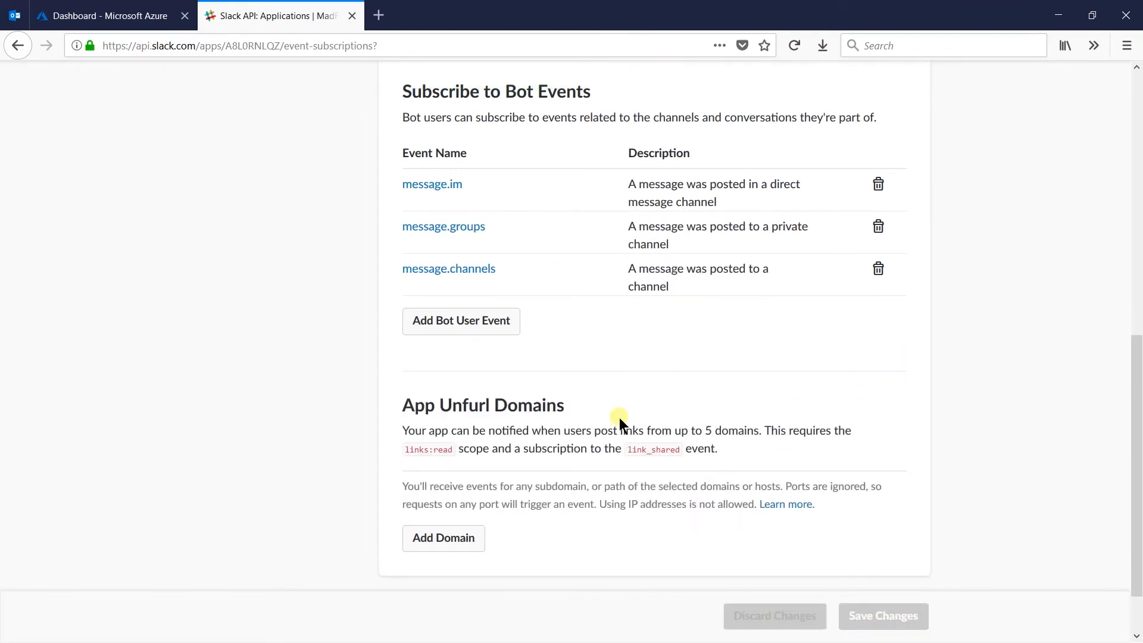
scroll(619, 419, "up", 15)
left_click(328, 375)
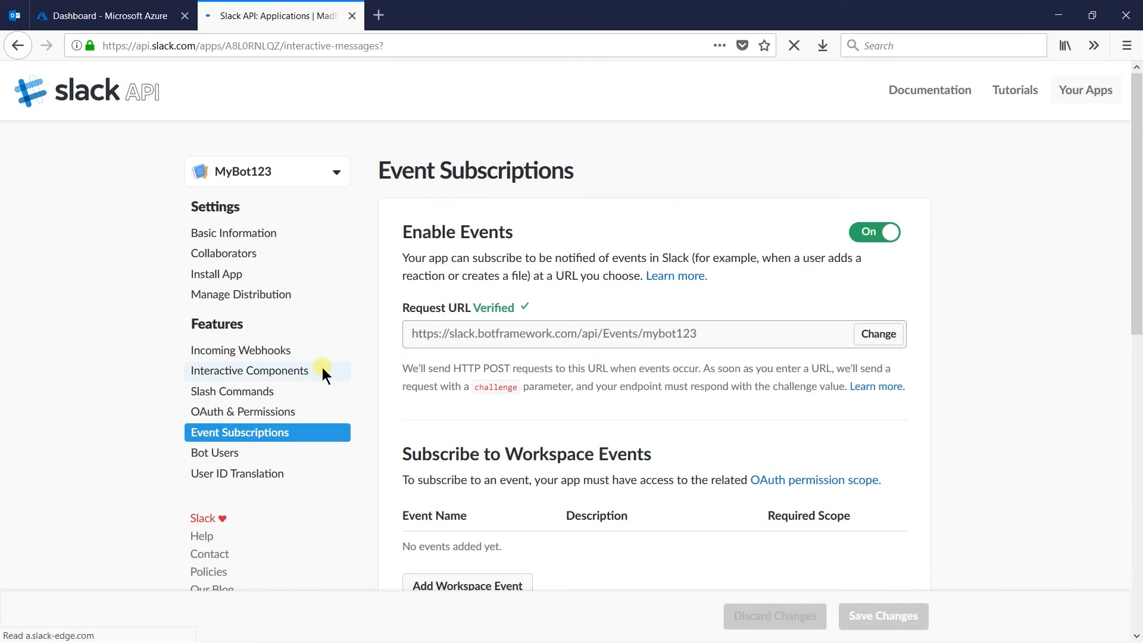
left_click(452, 290)
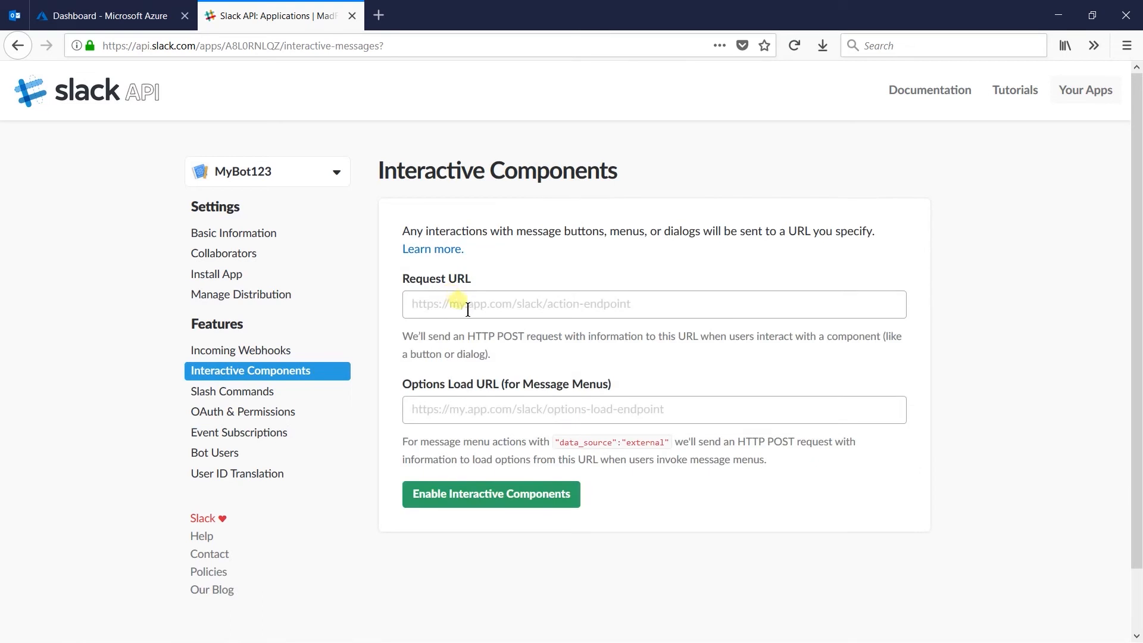
left_click(458, 302)
type("https://slack.botframework.com/api/Actions")
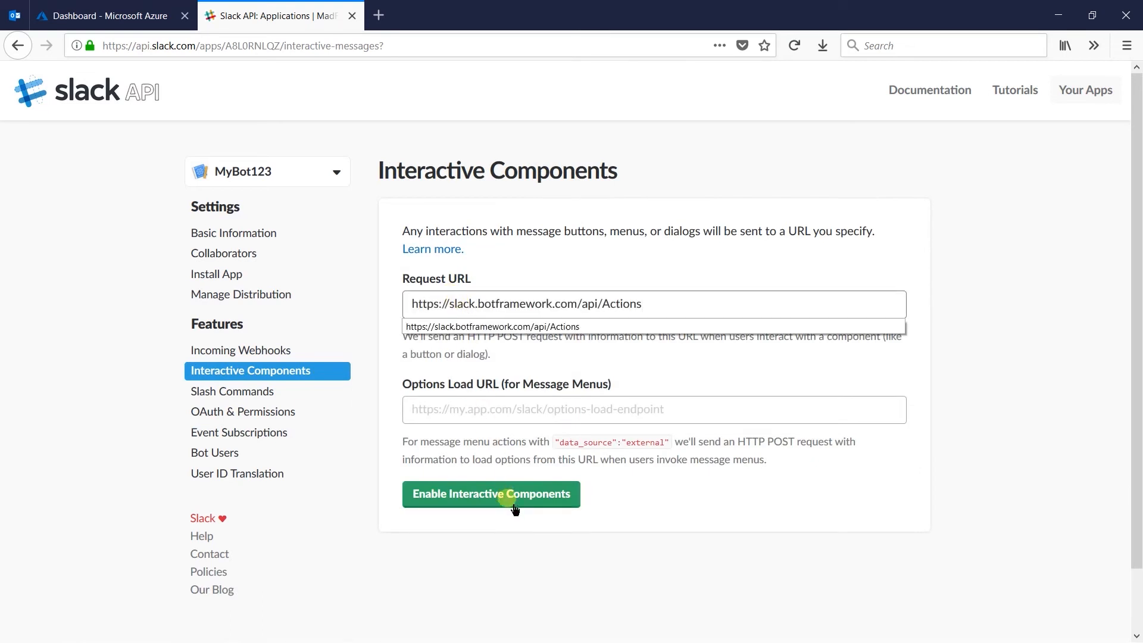
left_click(509, 500)
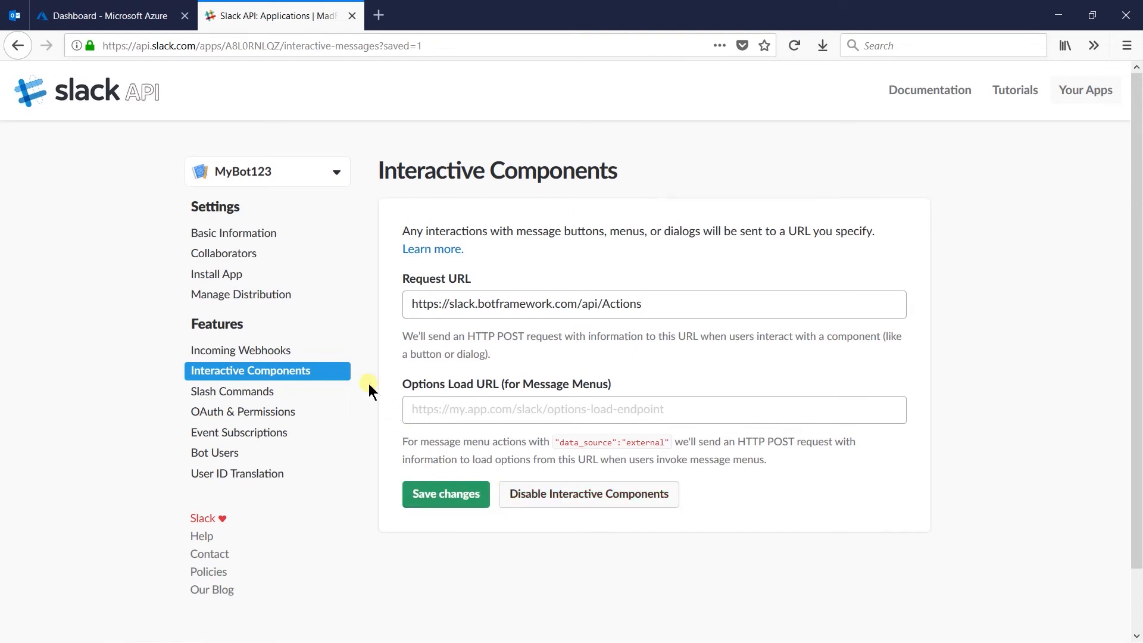
Copy the client ID from the app's basic information into the Slack channel credentials in the Azure portal.
left_click(286, 238)
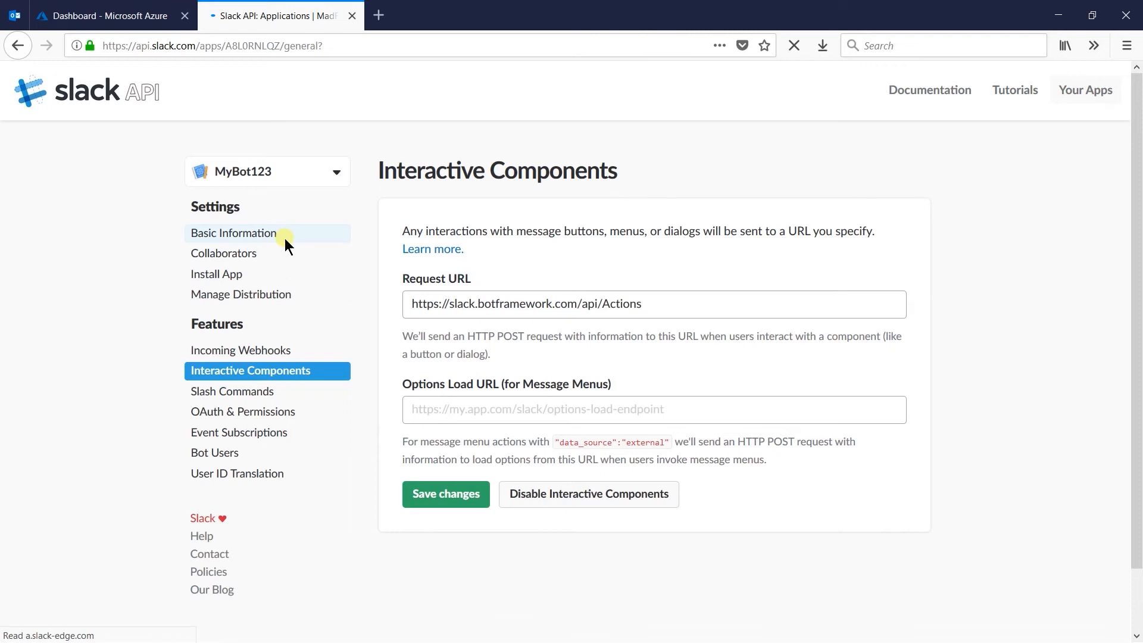
scroll(529, 293, "down", 1)
scroll(524, 289, "down", 5)
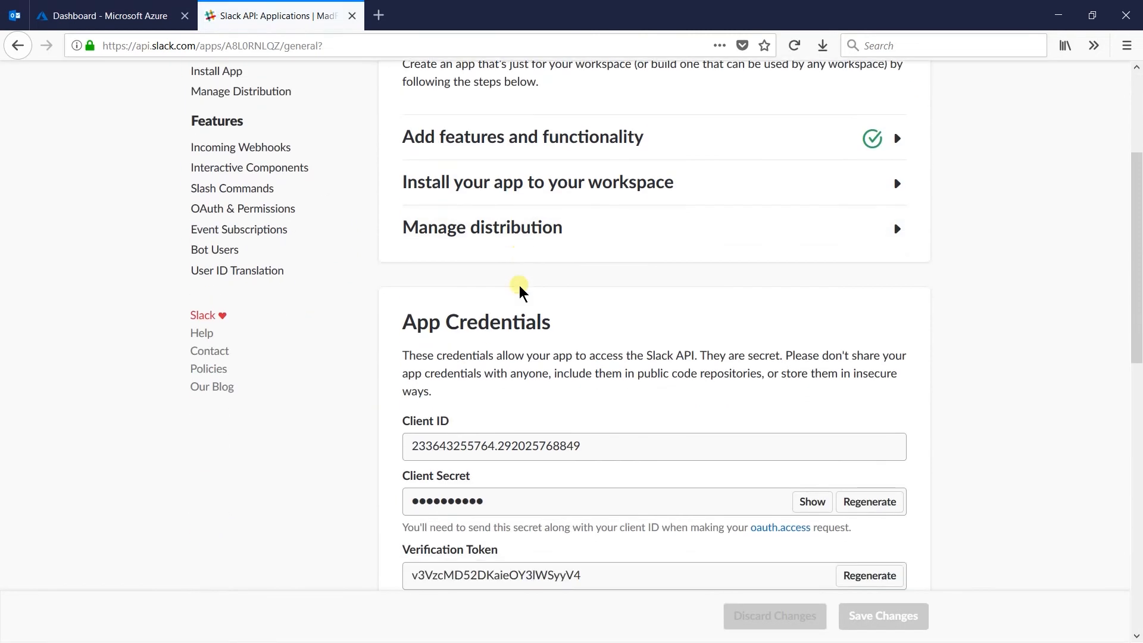
left_click(523, 288)
key("ctrl+c")
key("ctrl+shift+Tab")
scroll(928, 544, "down", 3)
left_click(864, 504)
left_click(738, 499)
key("ctrl+v")
Copy the app's client secret and verification token into the matching Slack credential fields in the Azure portal.
key("ctrl+Tab")
left_click(799, 340)
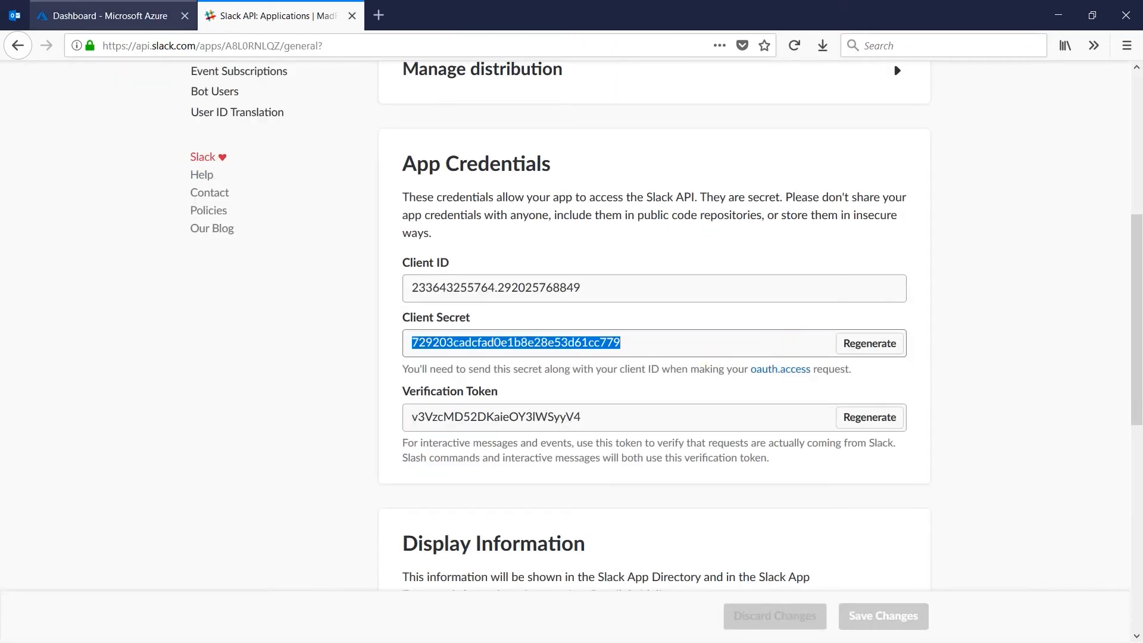
key("ctrl+shift+Tab")
scroll(612, 392, "down", 1)
key("ctrl+Tab")
double_click(549, 406)
key("ctrl+c")
key("ctrl+shift+Tab")
left_click(516, 418)
key("ctrl+v")
Save the Slack channel credentials in Azure and authorize the bot's access to the Slack workspace.
left_click(596, 619)
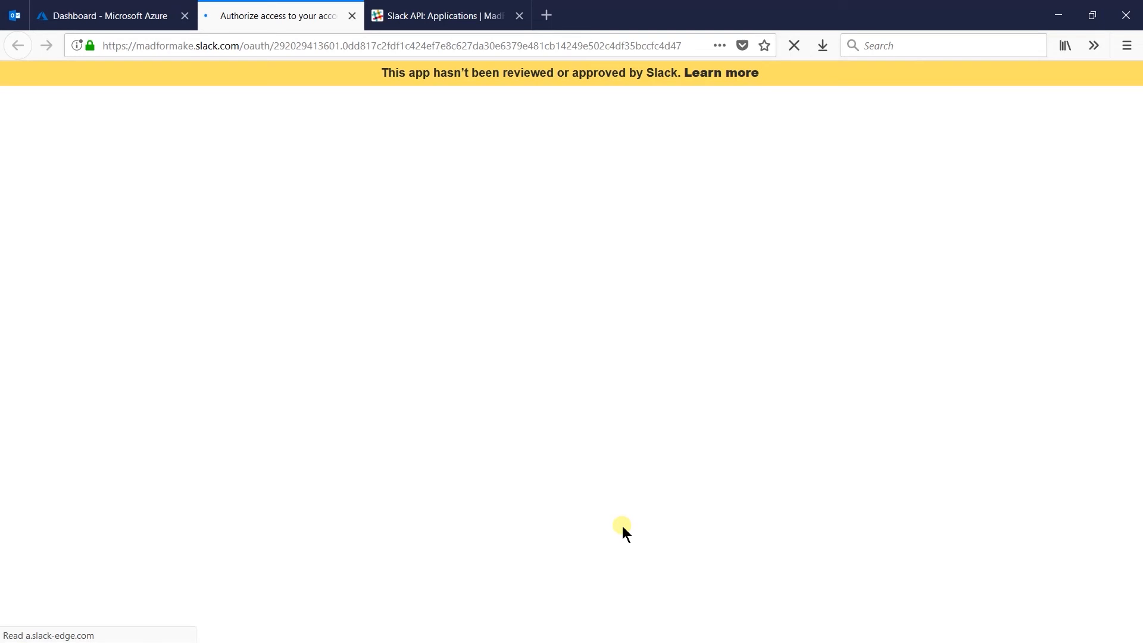
left_click(654, 398)
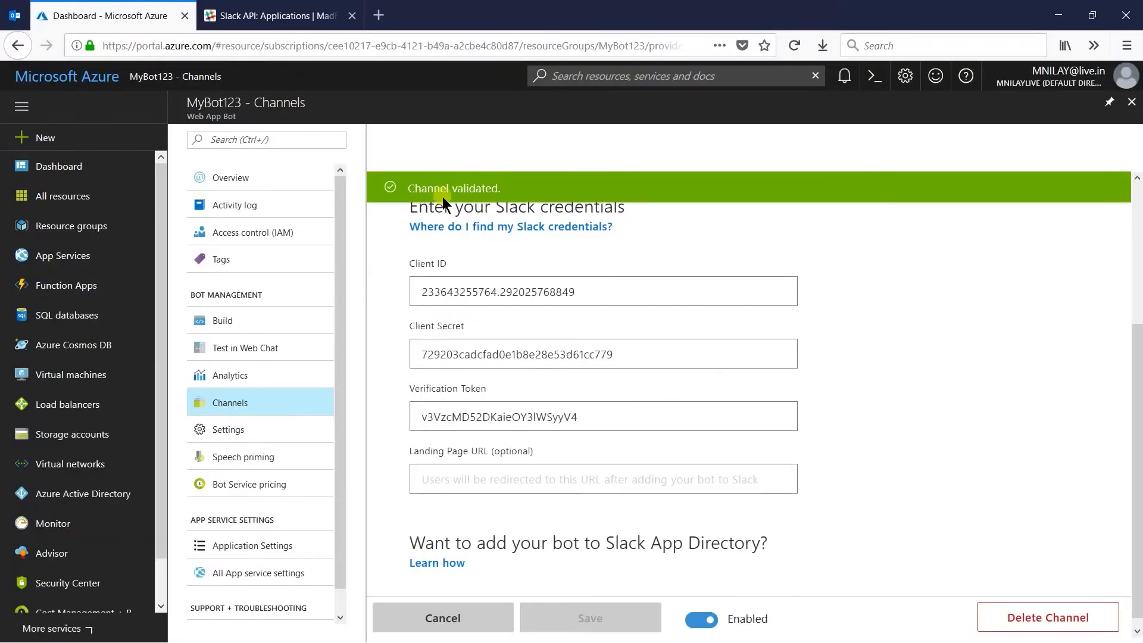
Return to the Slack API site, install MyBot123 to the MadForMake workspace and authorize its access.
left_click(327, 27)
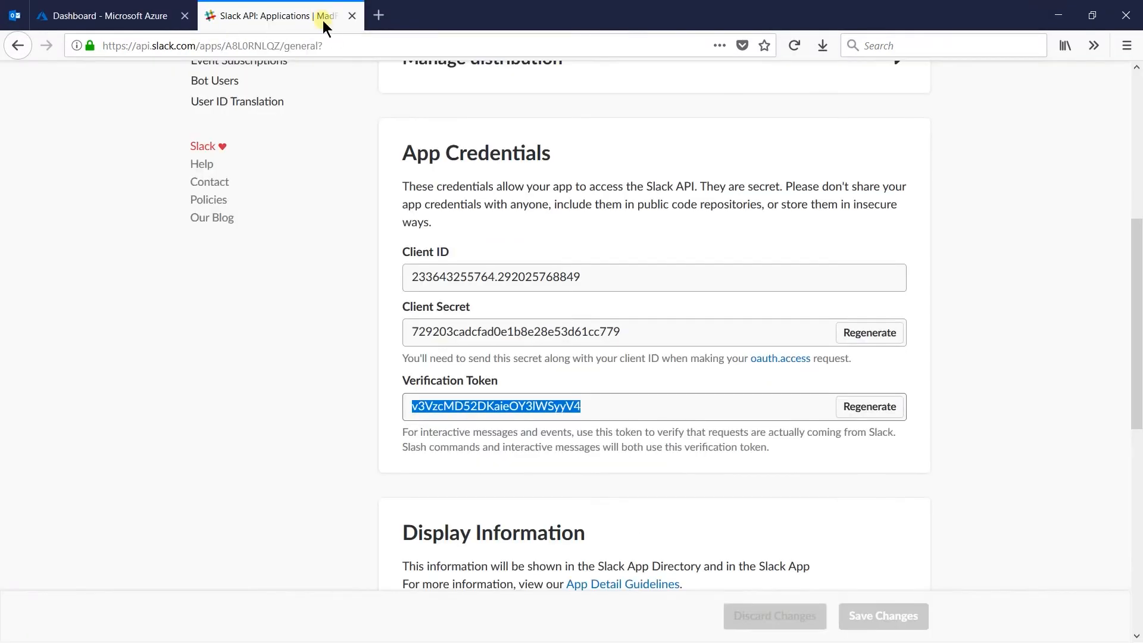
scroll(328, 336, "up", 6)
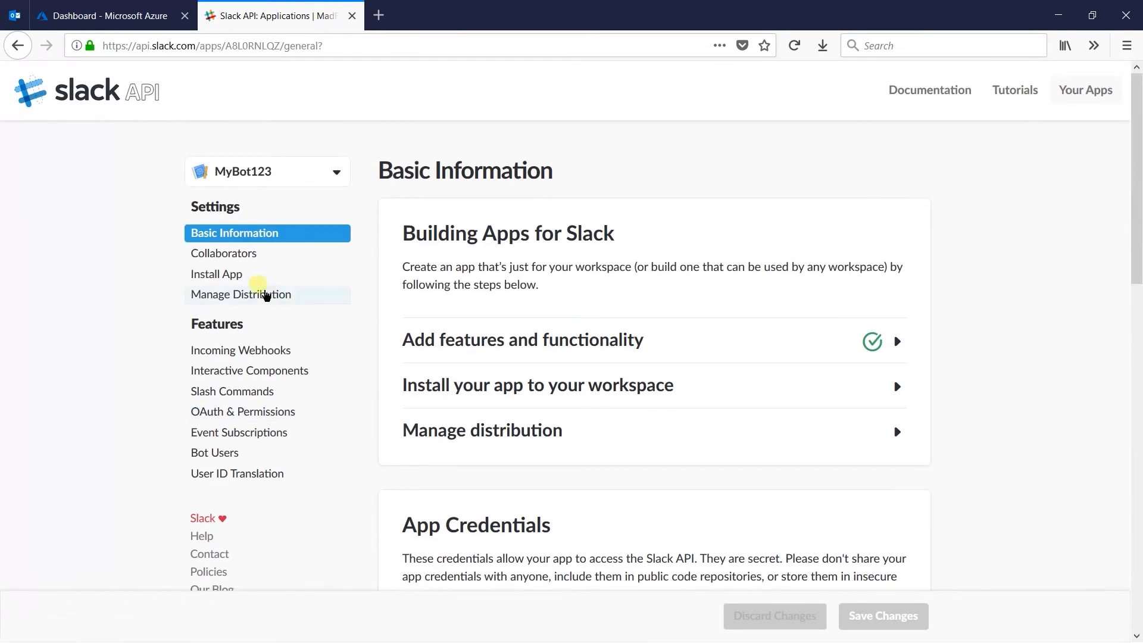
left_click(247, 278)
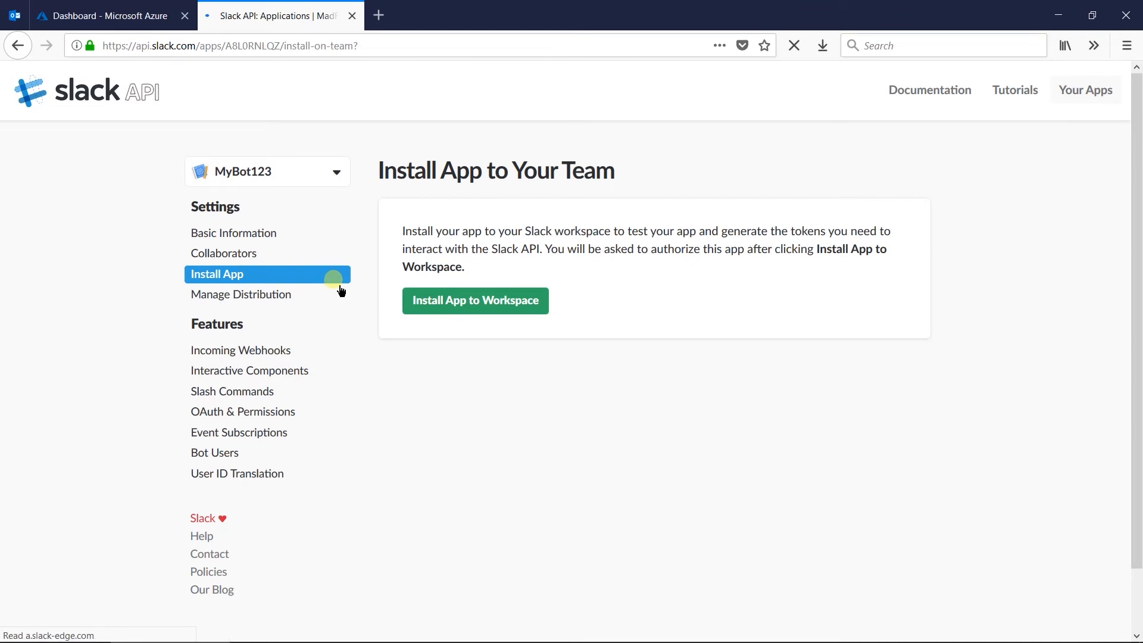
left_click(410, 302)
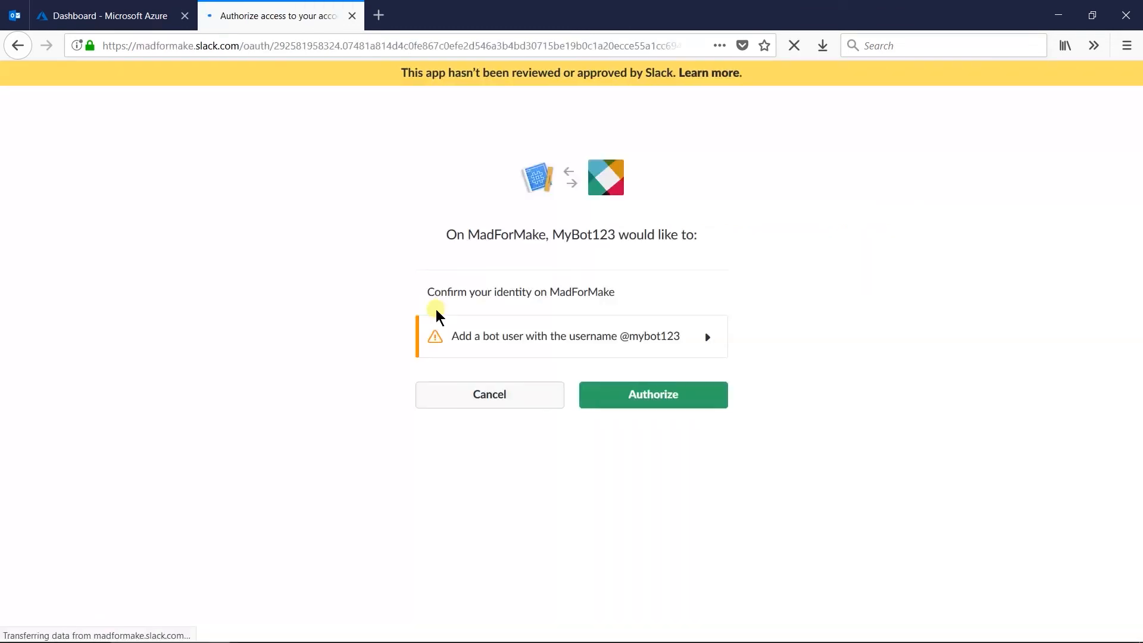
left_click(635, 392)
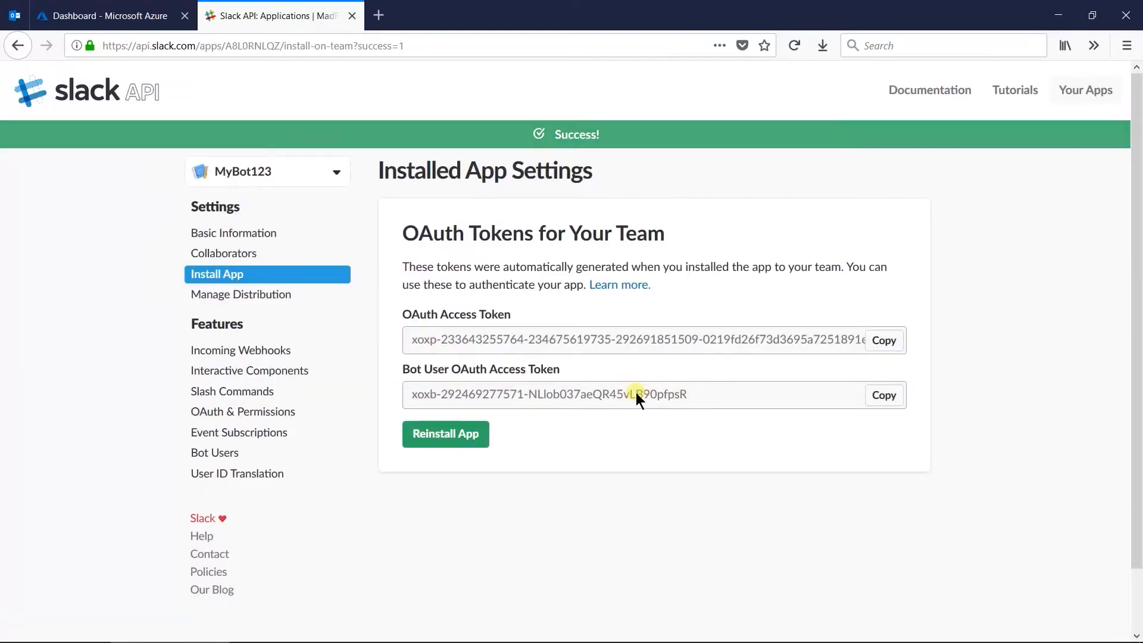
Open the direct message conversation with mybot123 in the MadForMake Slack workspace in a new browser tab.
left_click(385, 10)
key("ctrl+v")
key("Return")
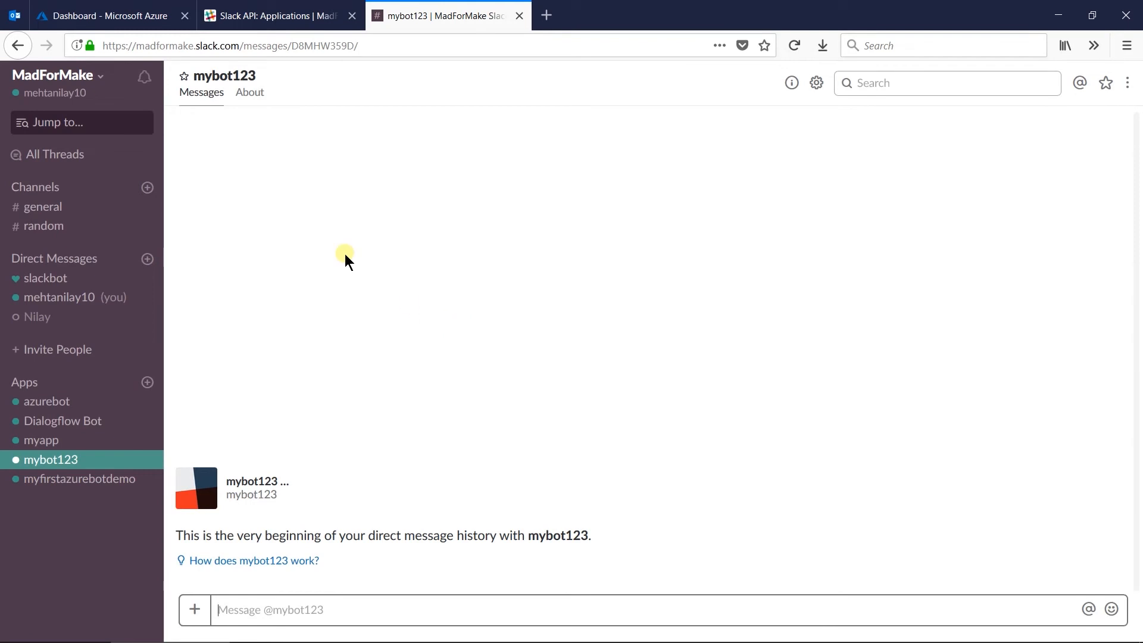
Test the bot by sending "Hy" and answering its questions with a first name and the age 23.
type("Hy")
key("Return")
type("Nila")
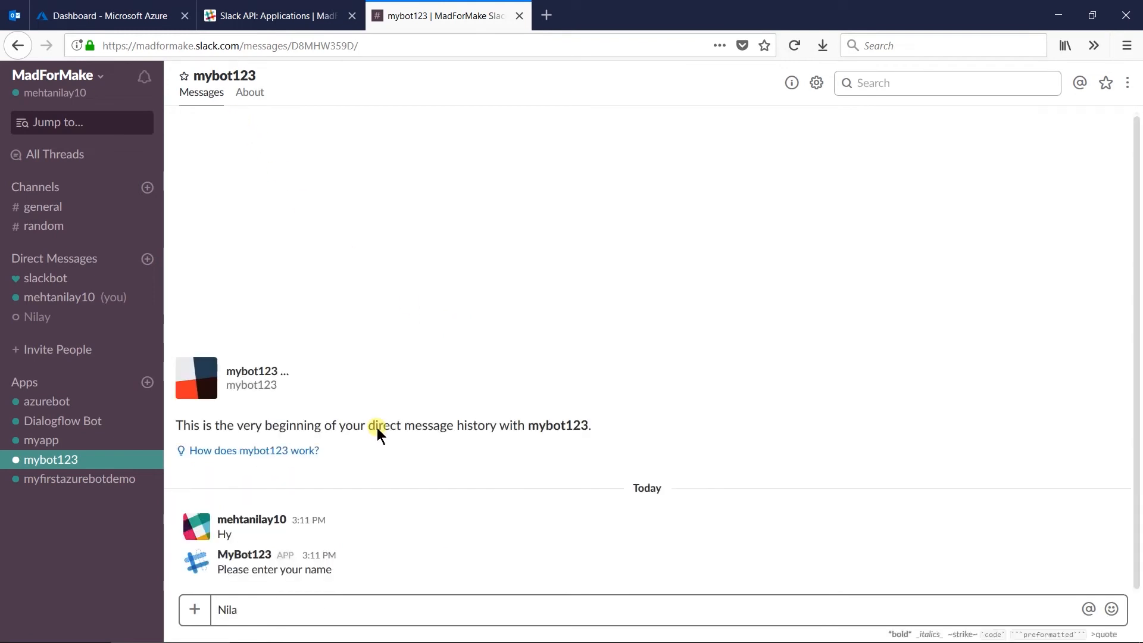
type("y")
key("Return")
type("23")
key("Return")
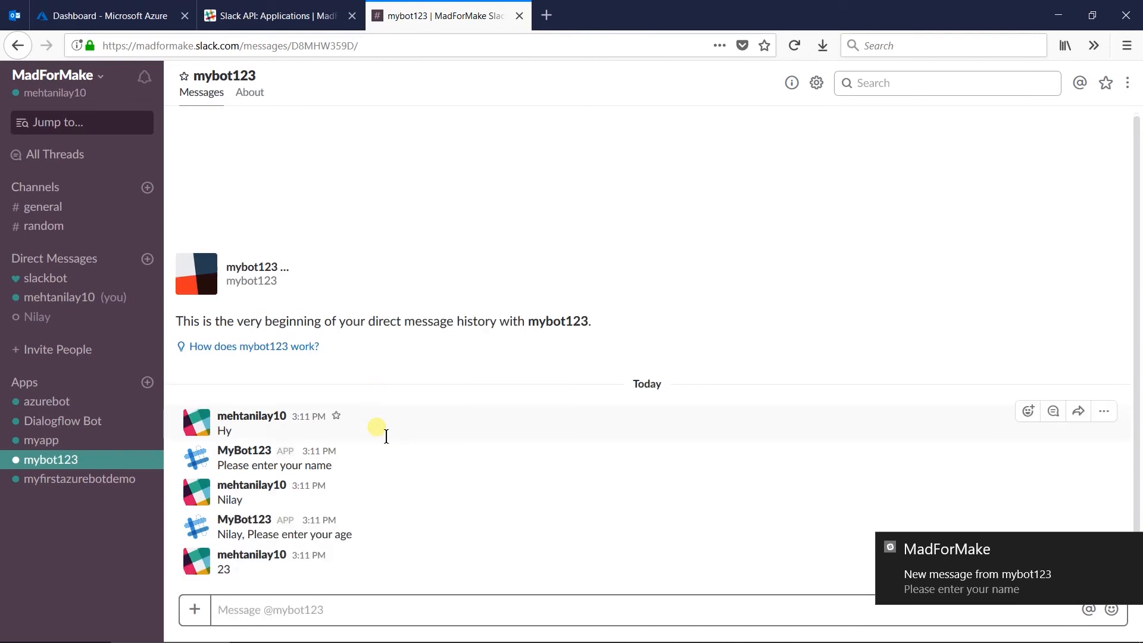
Reply "Yes" to the bot's question to confirm the name and age it collected.
type("Yes")
key("Return")
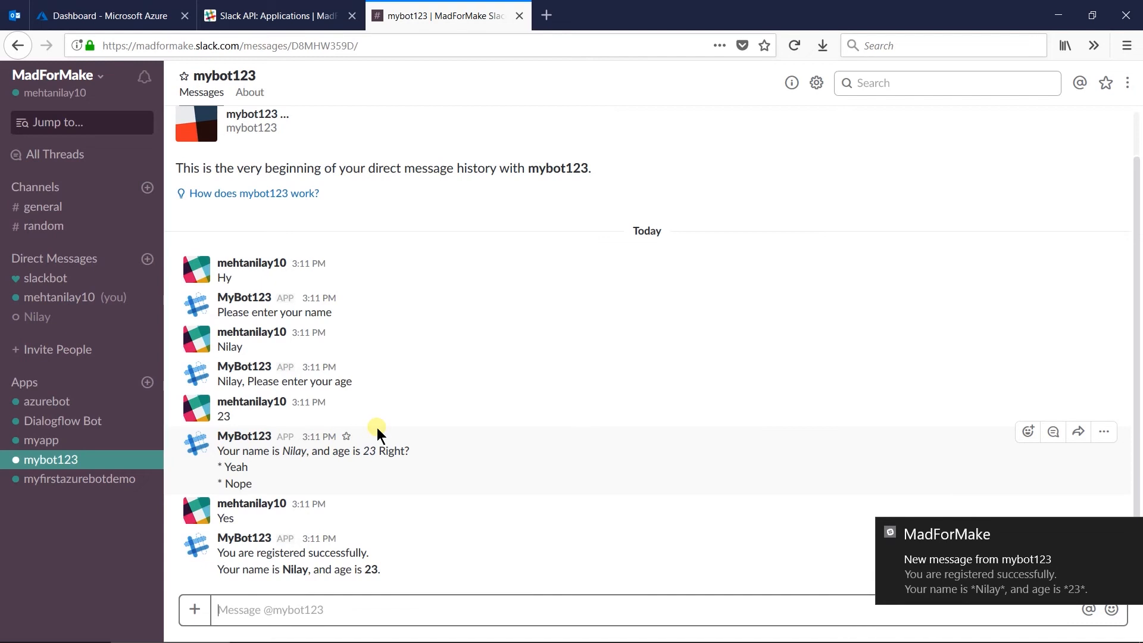
Return to the Slack API site and review the display settings in MyBot123's basic information, including app name, description, icon and background color.
left_click(277, 15)
left_click(265, 230)
scroll(513, 360, "down", 5)
scroll(513, 359, "down", 6)
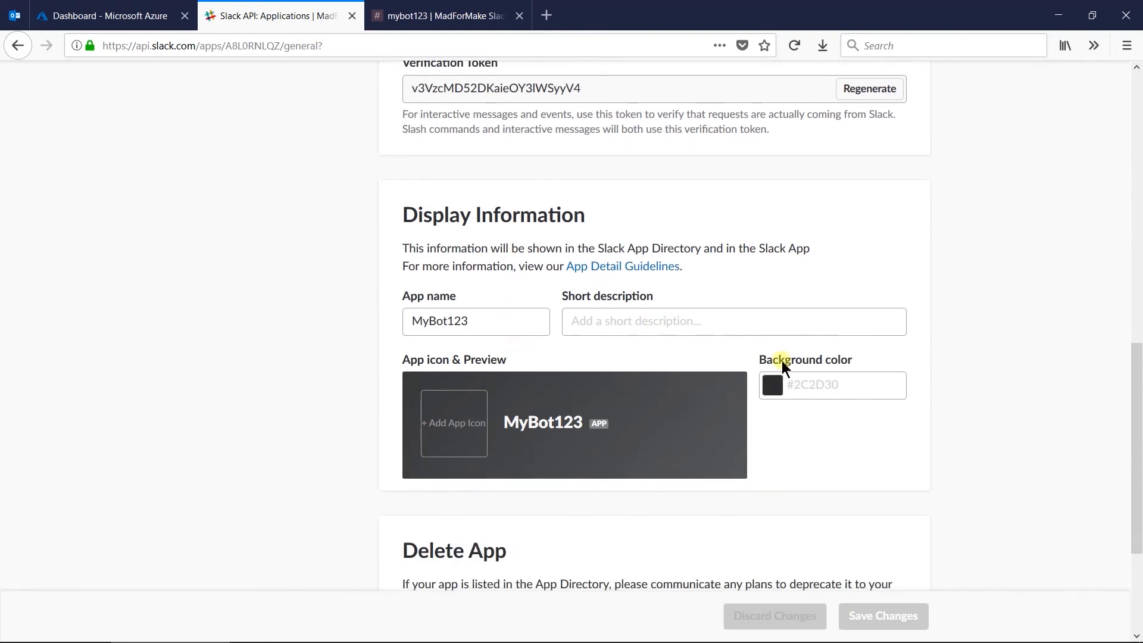
scroll(791, 420, "down", 2)
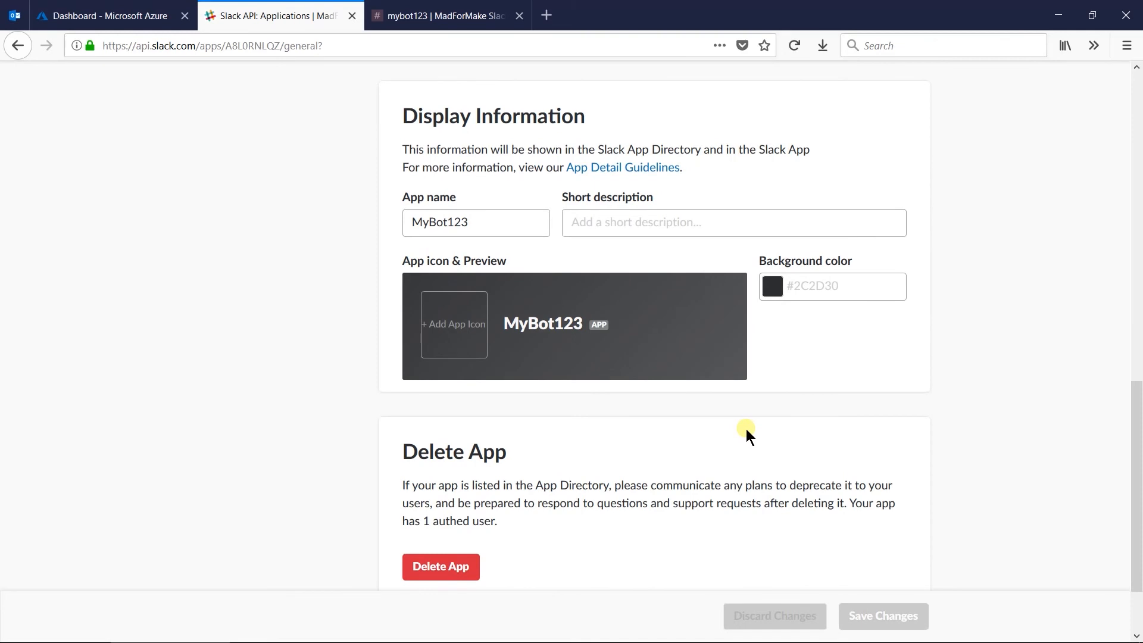
scroll(745, 429, "up", 13)
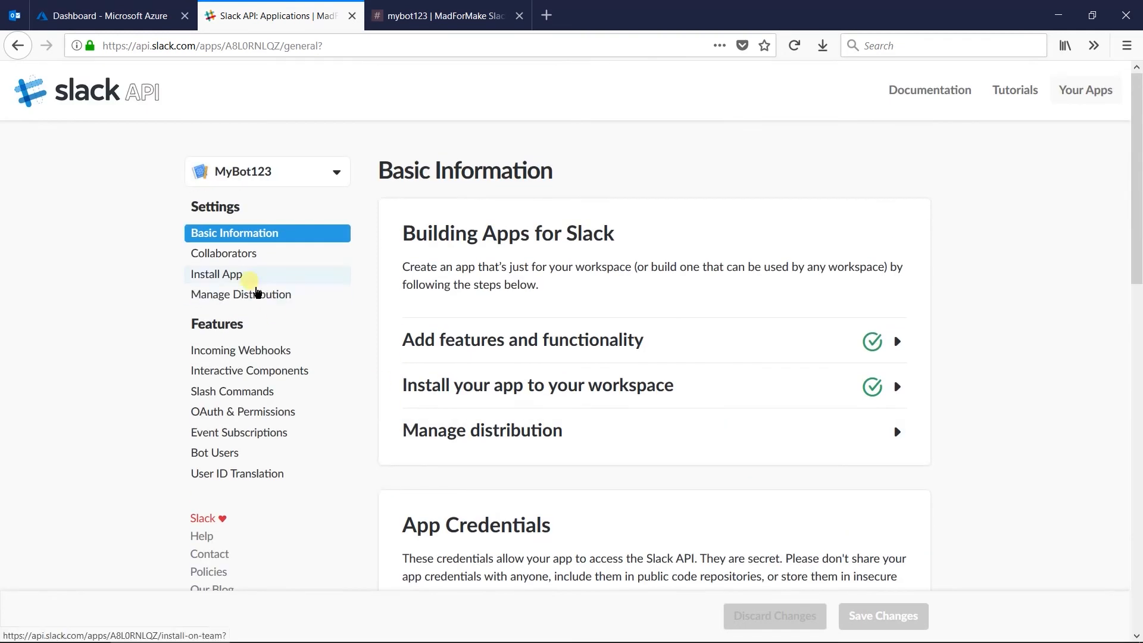
Open MyBot123's distribution settings and confirm under Remove Hard Coded Information that any hard-coded information has been reviewed and removed.
left_click(260, 296)
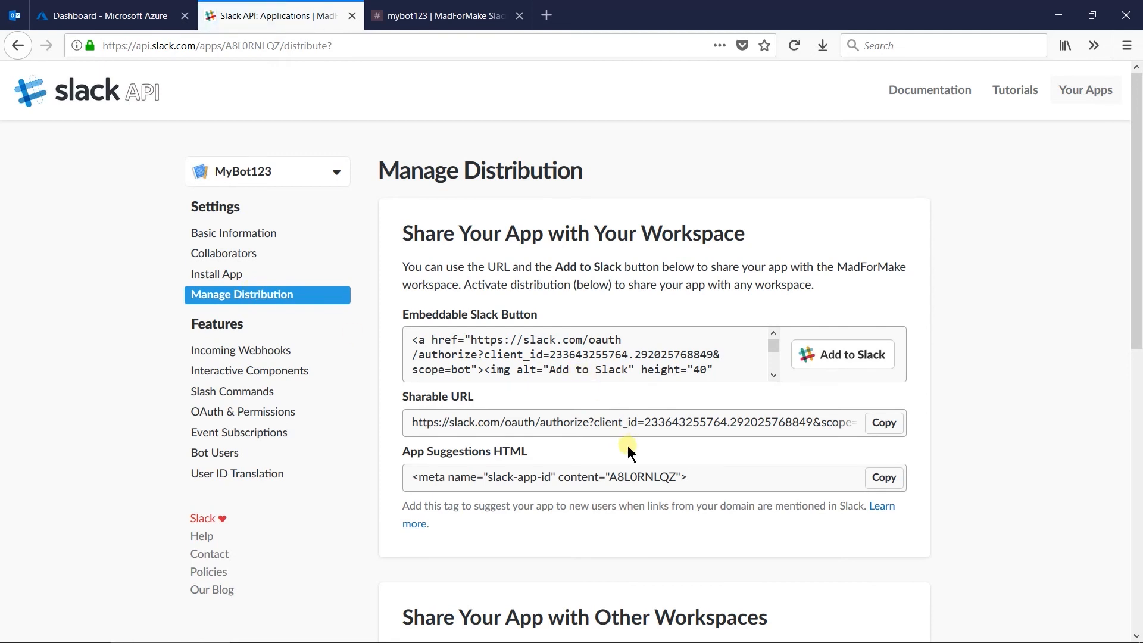
scroll(627, 445, "down", 8)
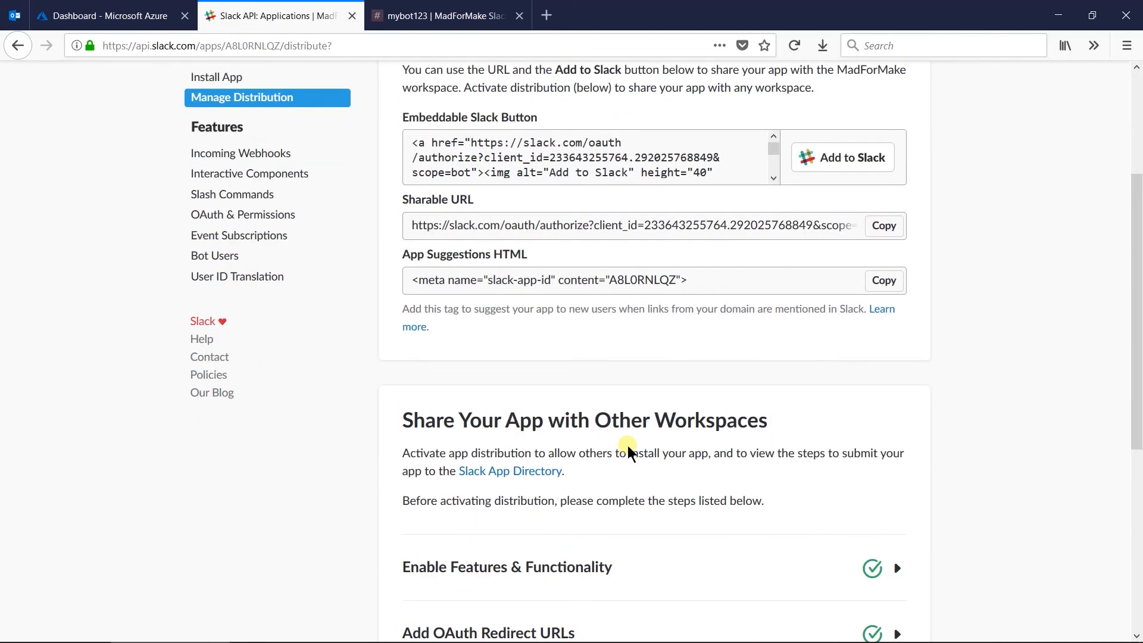
left_click(582, 347)
left_click(541, 455)
scroll(541, 461, "down", 2)
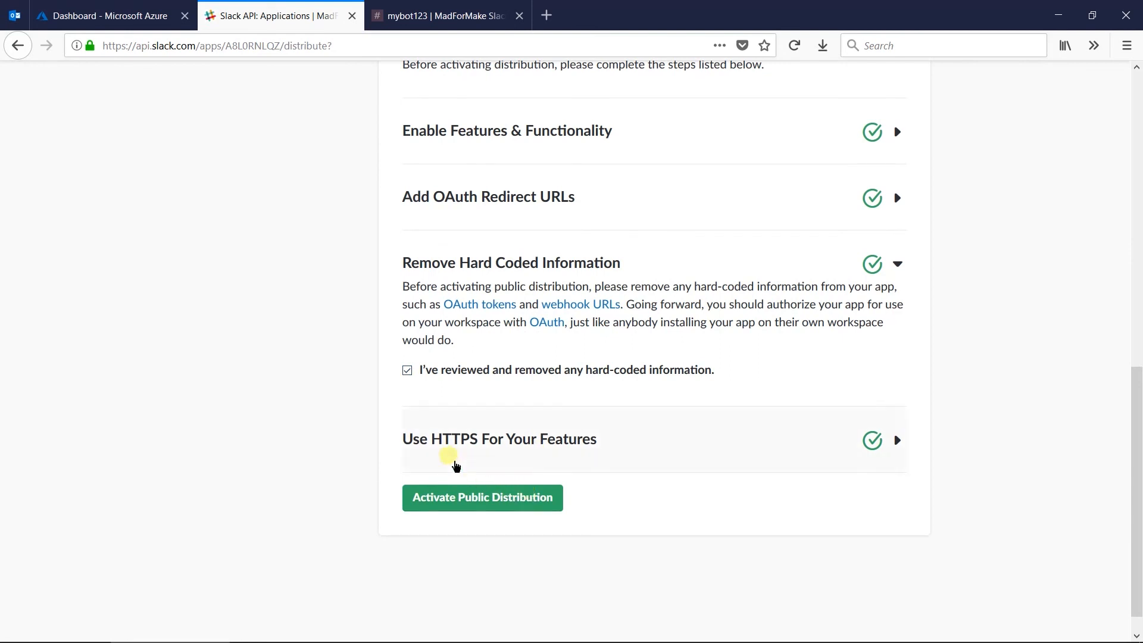
Switch to the PowerPoint slide show and advance to the slide summarizing the steps to publish on Slack.
key("alt+Tab")
key("alt+Tab")
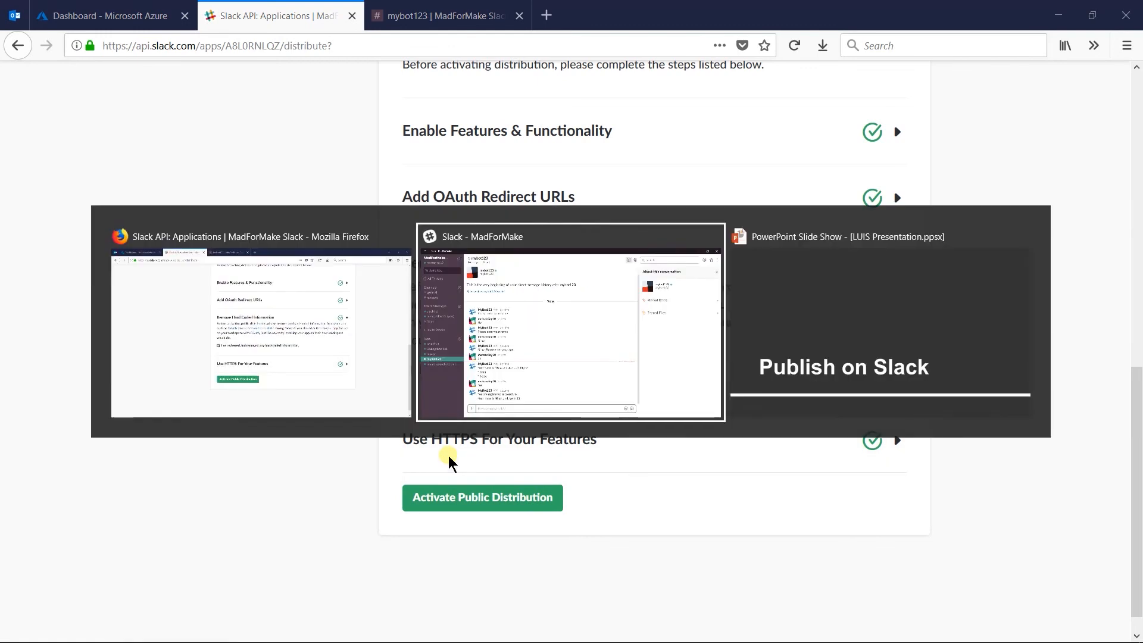
key("Right")
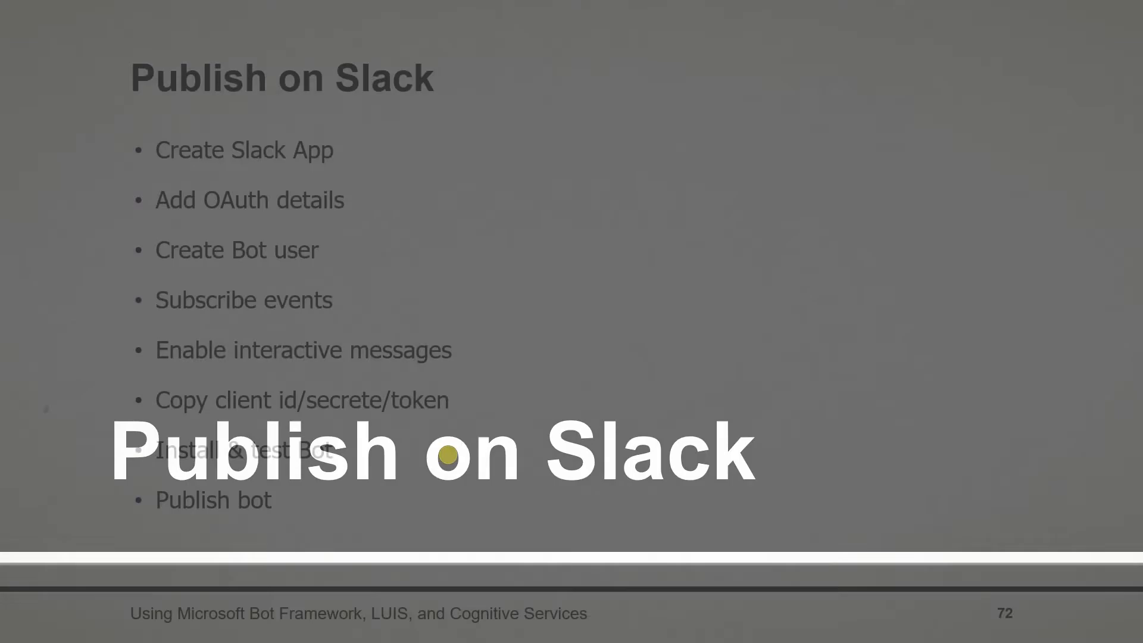